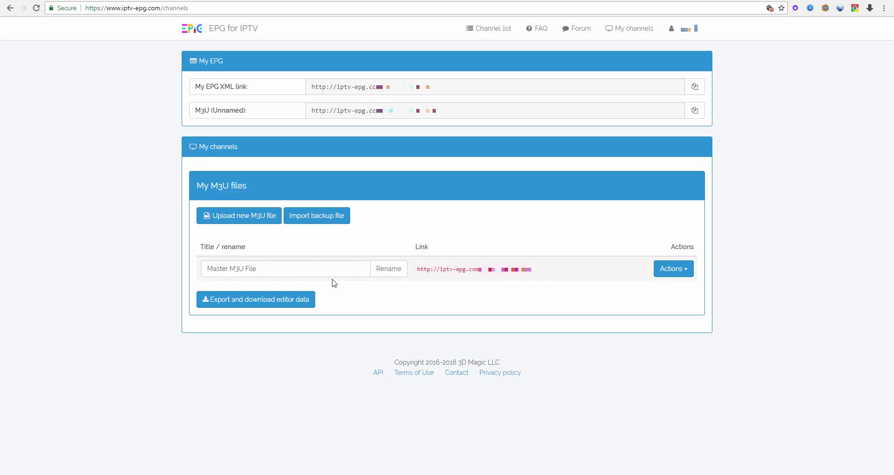
Open the Master M3U File's group editor through its Actions menu, choosing Edit.
left_click(685, 275)
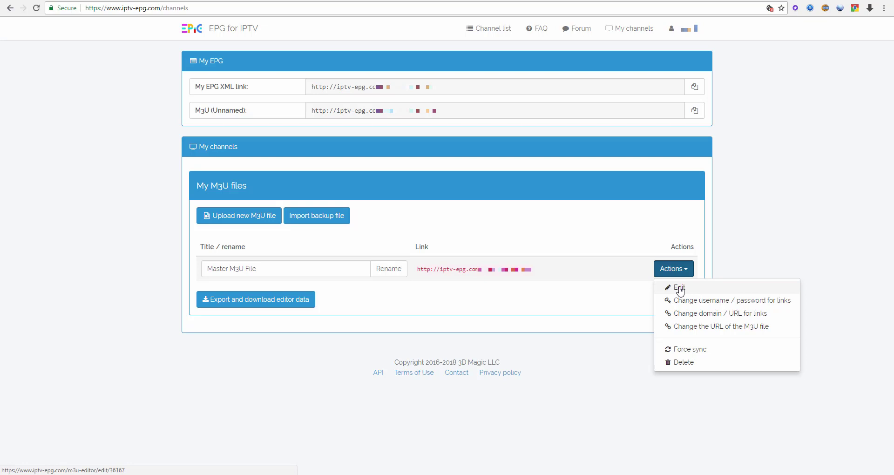
left_click(681, 288)
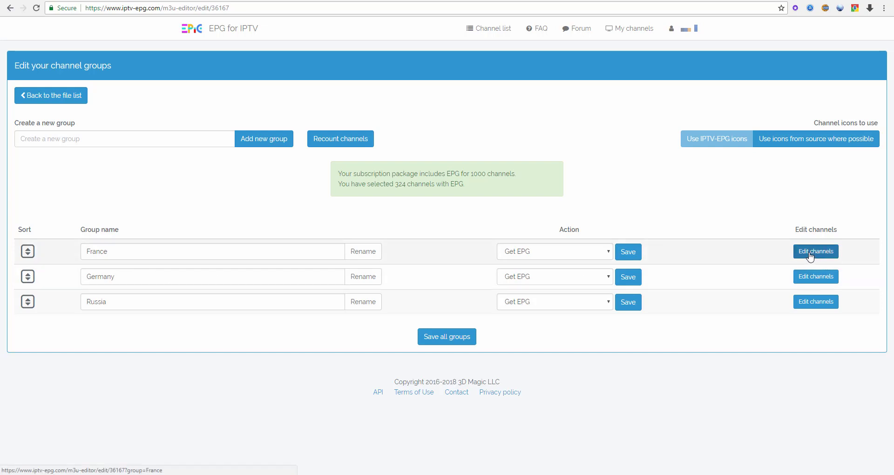
Open the France group's channel list and look through its channels.
left_click(810, 253)
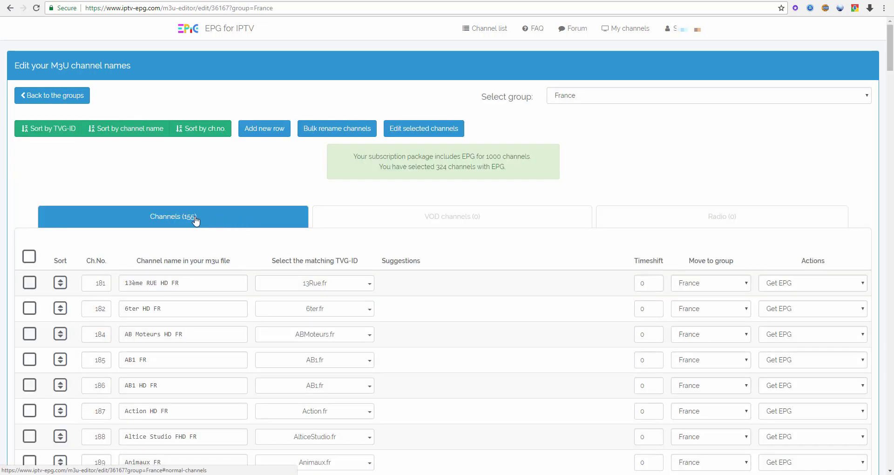
scroll(172, 272, "down", 9)
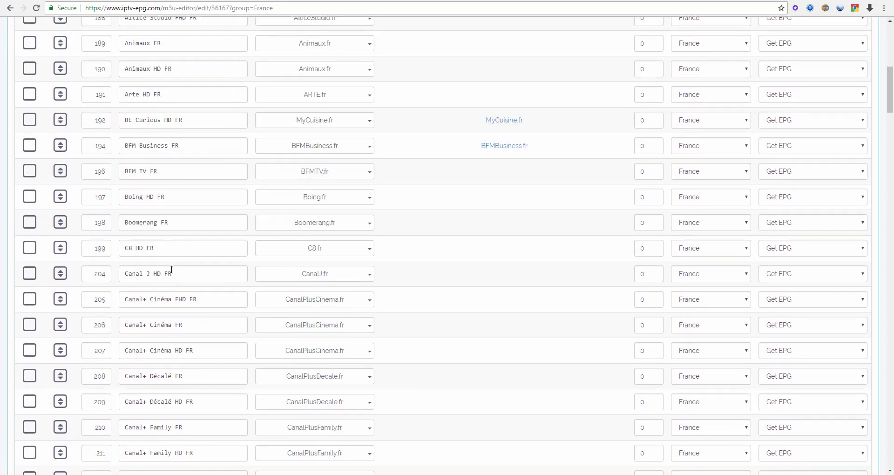
scroll(171, 269, "up", 6)
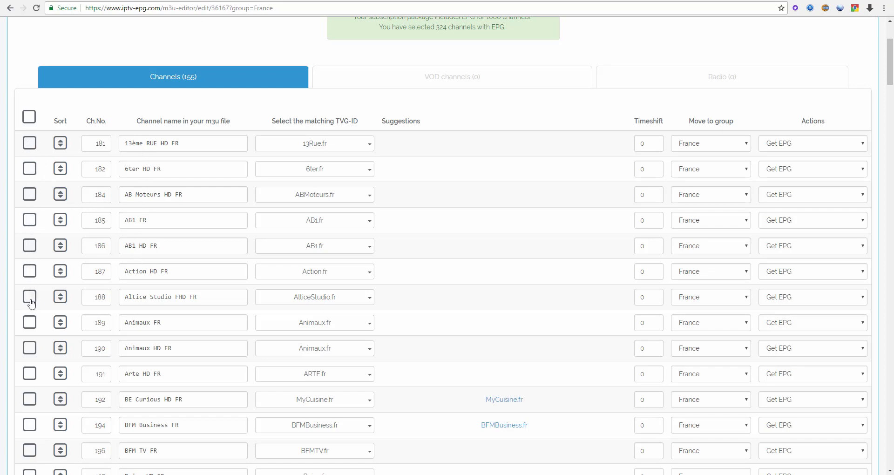
scroll(36, 232, "down", 6)
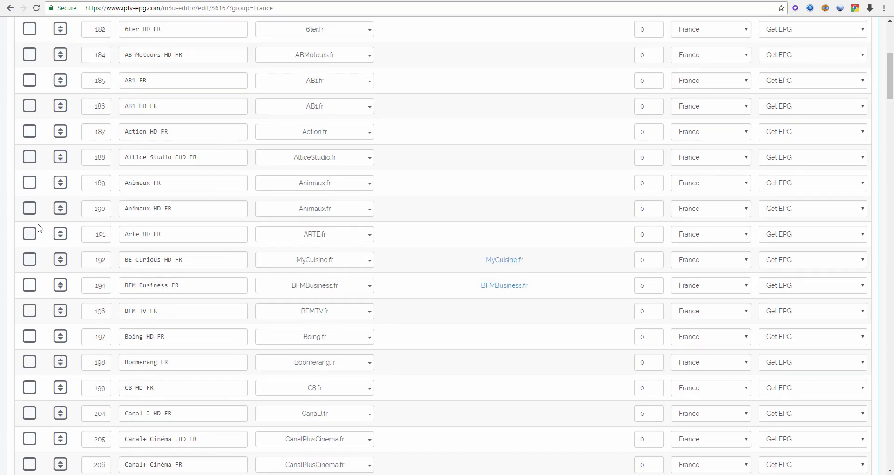
scroll(37, 229, "up", 4)
scroll(36, 229, "up", 2)
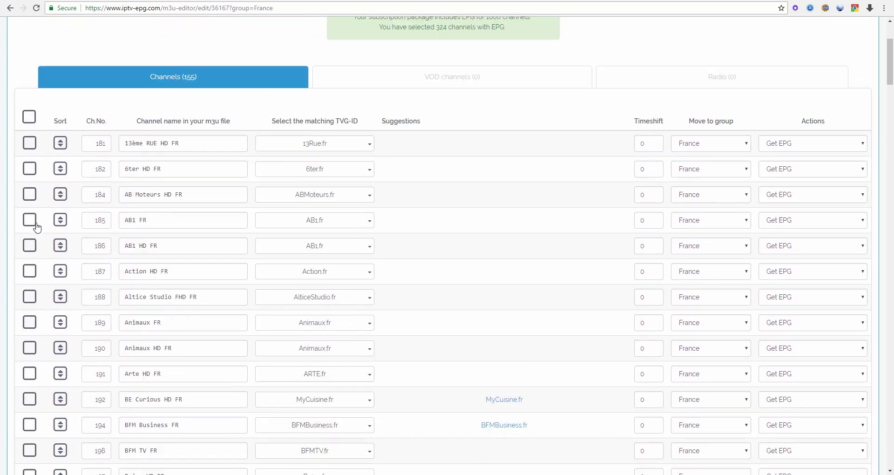
Select all France channels with the header checkbox, then clear the selection again.
left_click(29, 117)
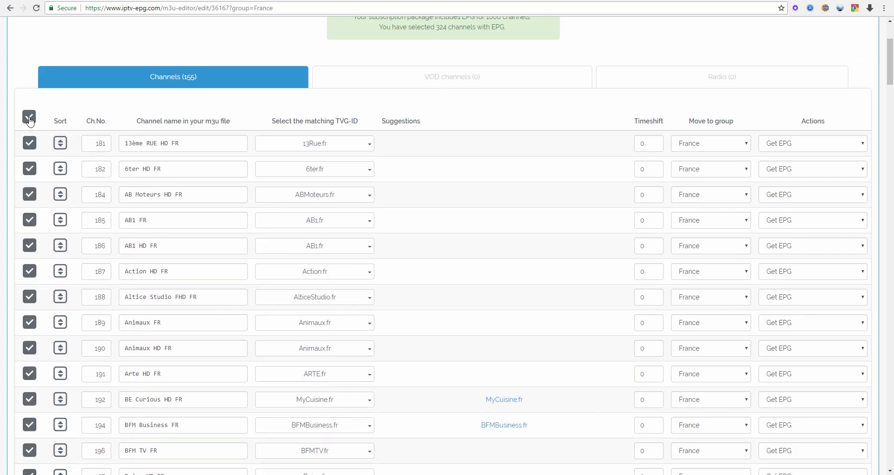
scroll(29, 120, "down", 20)
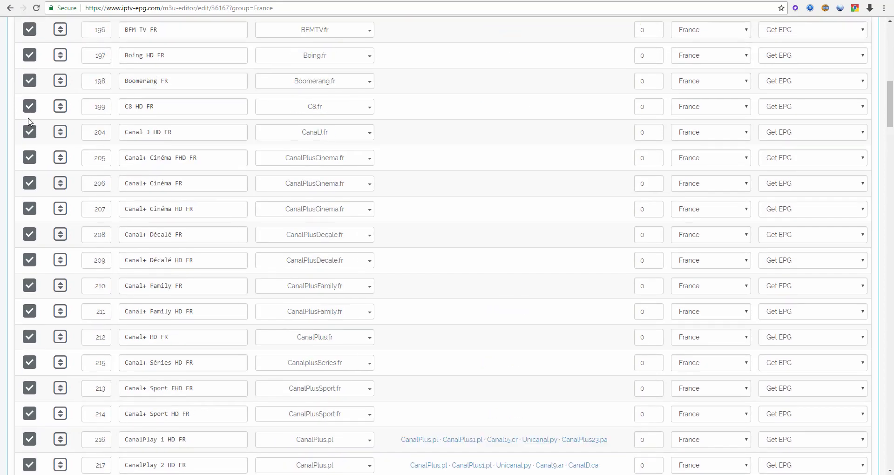
scroll(28, 122, "up", 10)
scroll(28, 121, "up", 10)
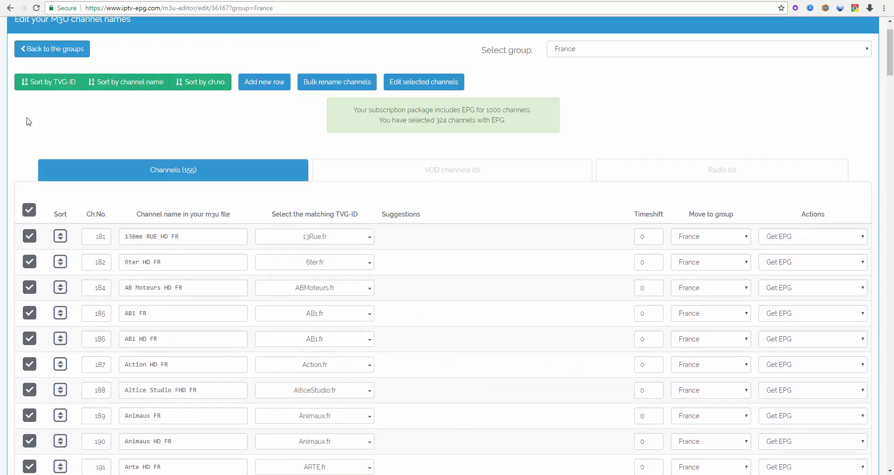
left_click(28, 207)
scroll(53, 215, "down", 2)
scroll(53, 215, "down", 2)
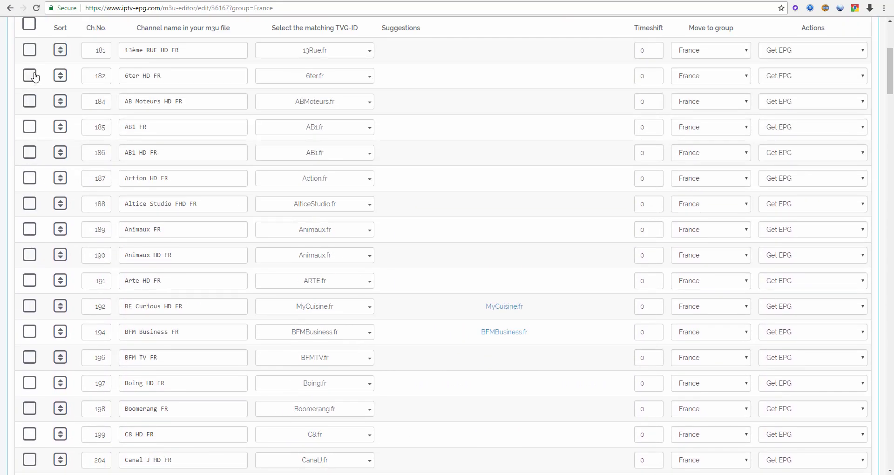
Tick 6ter HD FR, 13ème RUE HD FR and AB Moteurs HD FR, then untick all three.
left_click(29, 75)
left_click(30, 52)
left_click(28, 102)
left_click(30, 101)
left_click(30, 76)
left_click(30, 50)
scroll(107, 143, "up", 1)
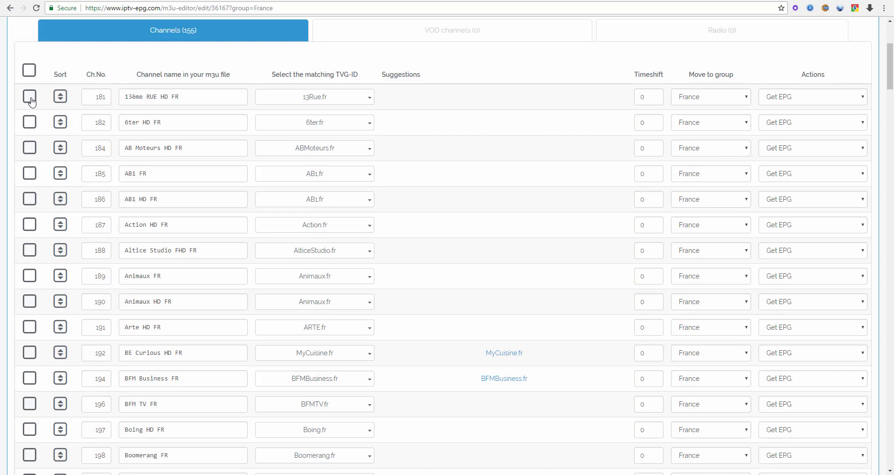
Select channels 181–189, 13ème RUE HD FR through Animaux FR, as a shift-click range.
left_click(30, 100)
left_click(30, 277, "shift")
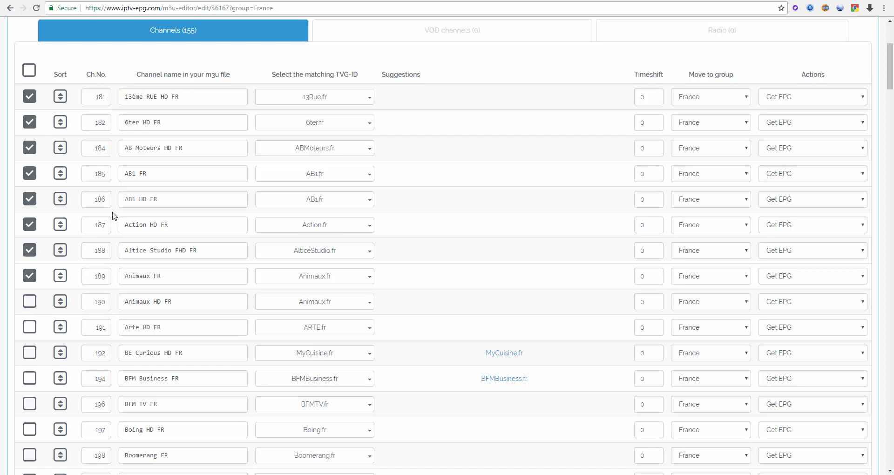
scroll(391, 267, "up", 3)
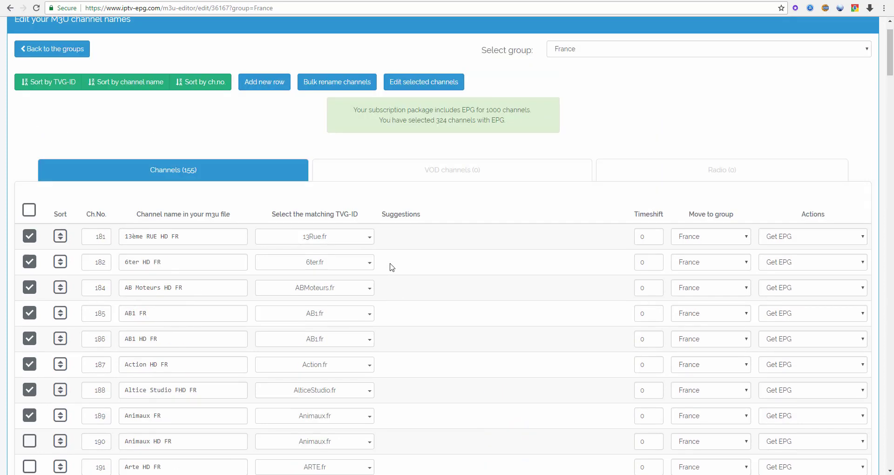
Bulk-set the selected channels to 'No EPG, exclude from m3u'.
left_click(426, 86)
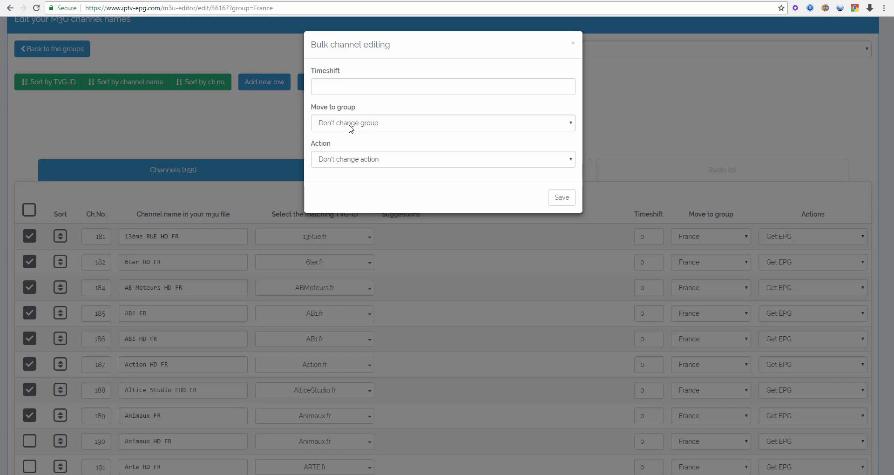
left_click(458, 162)
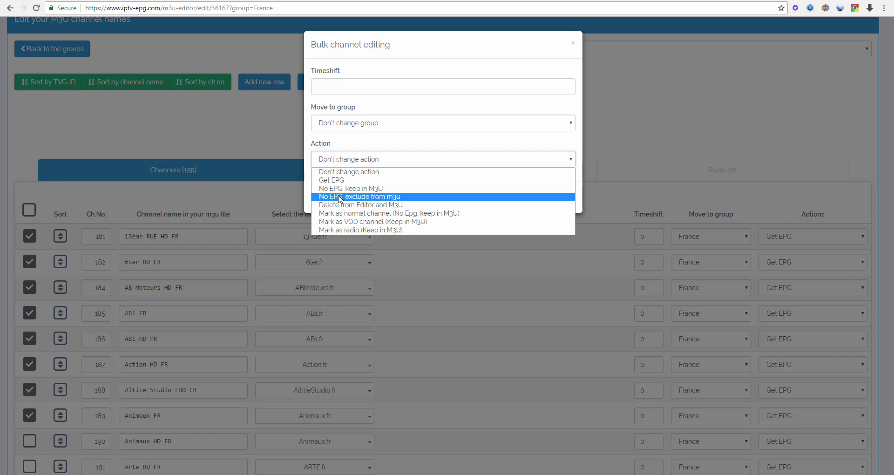
left_click(381, 197)
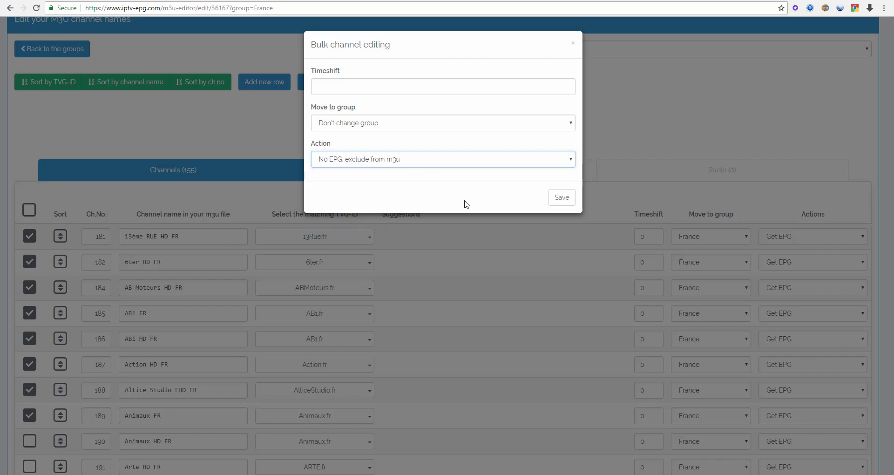
left_click(560, 199)
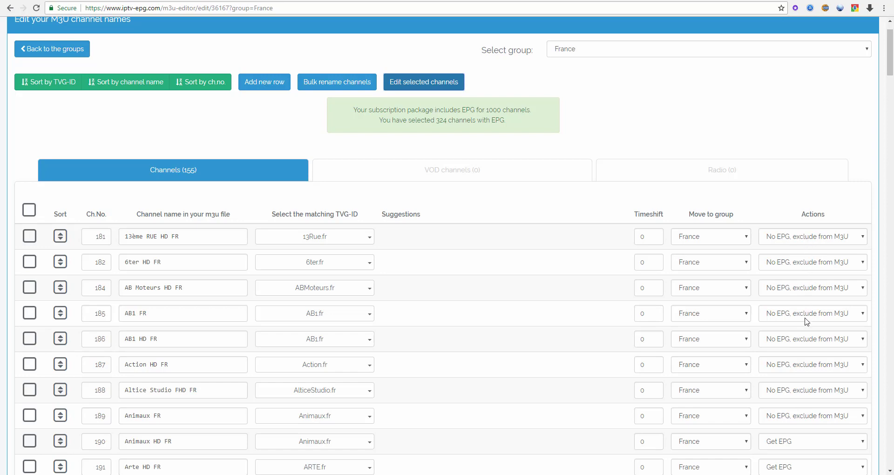
Save the France group's channel changes.
left_click_drag(890, 52, 890, 445)
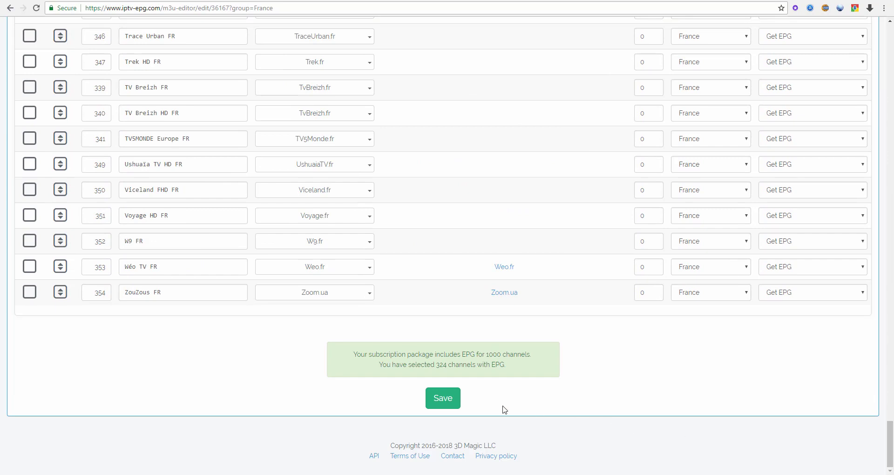
left_click(441, 402)
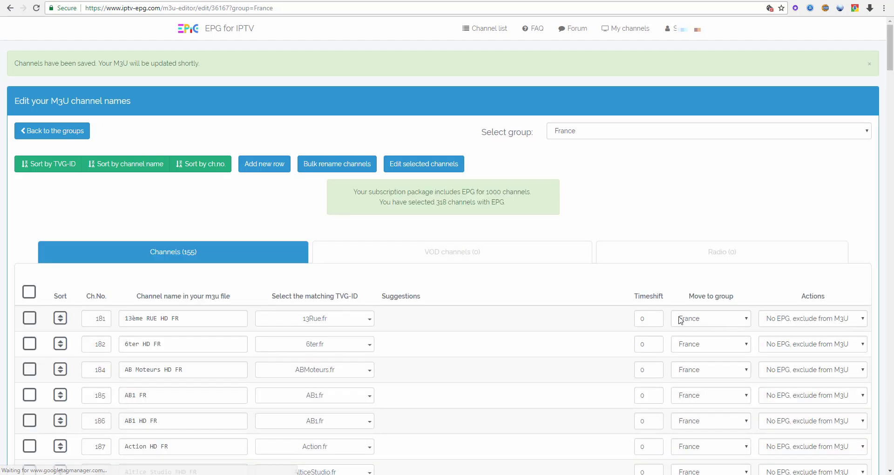
scroll(361, 296, "down", 3)
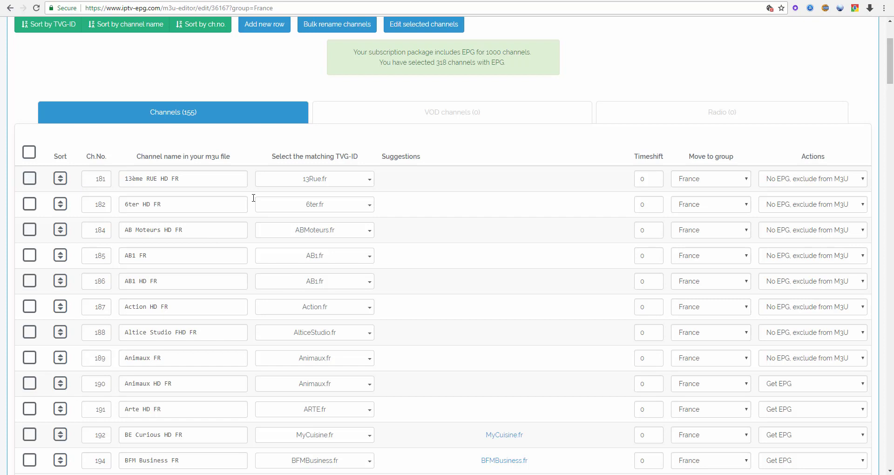
Select France channels 181 through 188, starting at 13ème RUE HD FR.
left_click(30, 180)
left_click(30, 333, "shift")
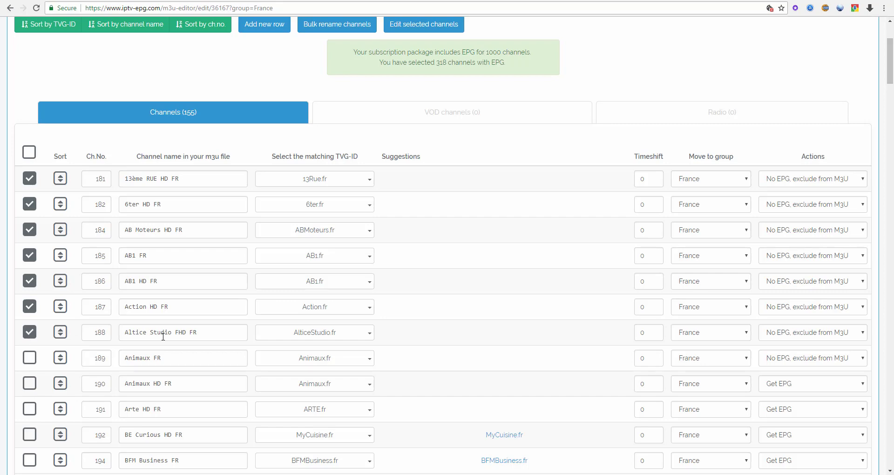
scroll(163, 335, "up", 3)
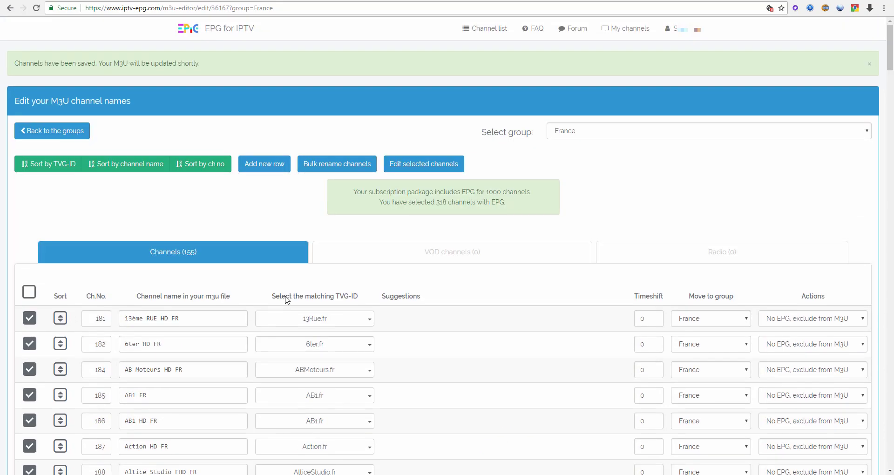
Bulk-move the selected channels to the Germany group and save.
left_click(432, 171)
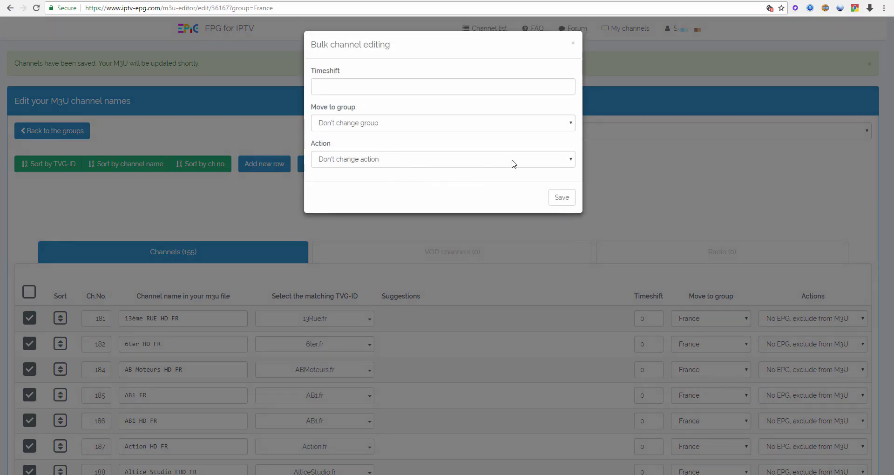
left_click(497, 129)
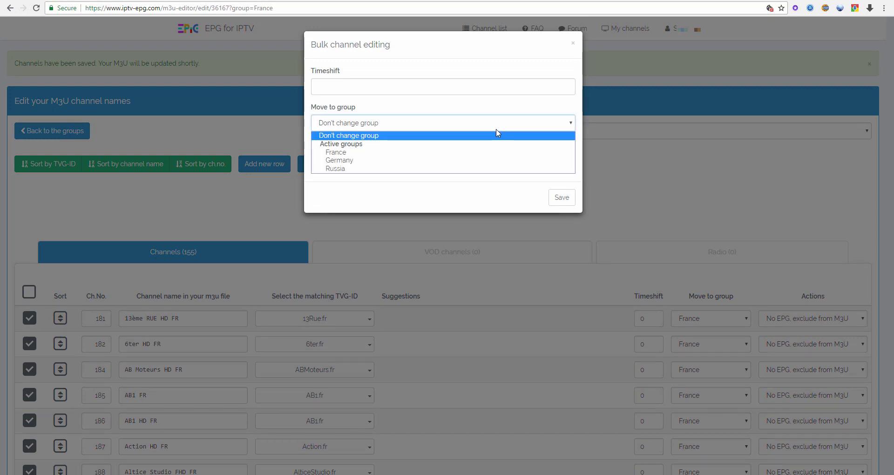
left_click(440, 160)
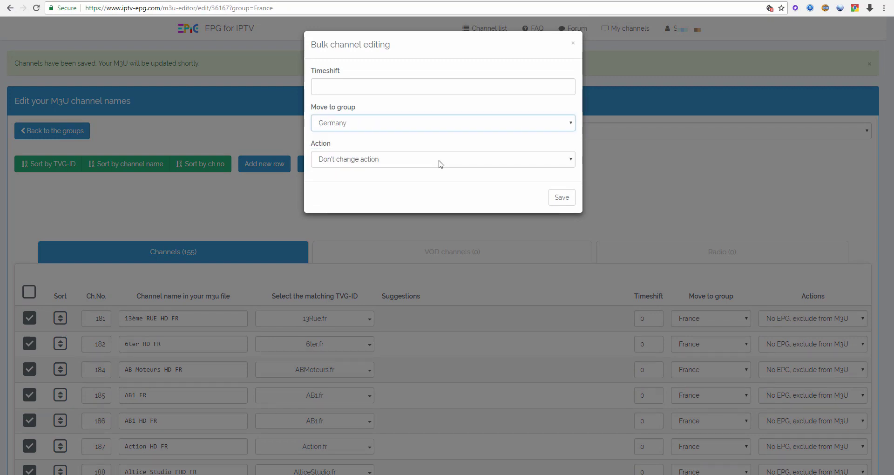
left_click(561, 197)
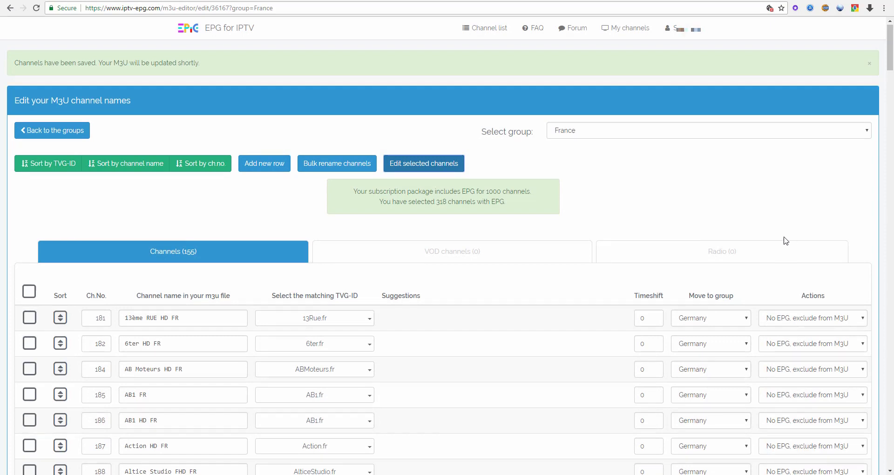
scroll(754, 228, "down", 3)
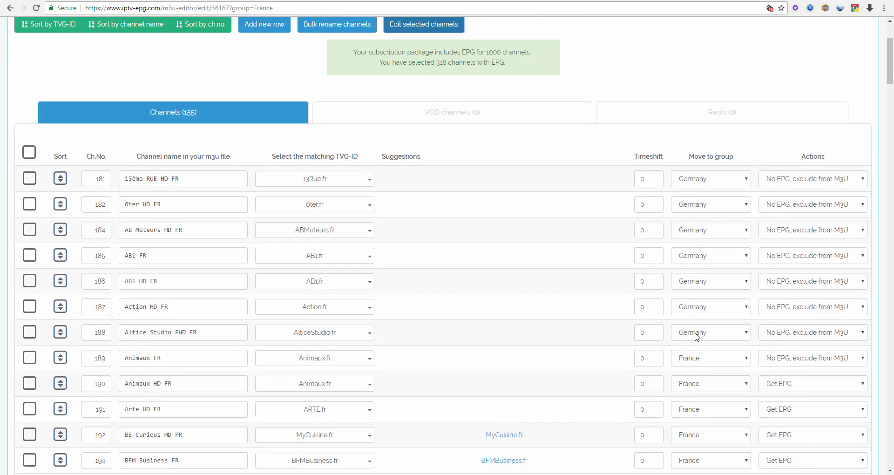
left_click_drag(889, 80, 889, 468)
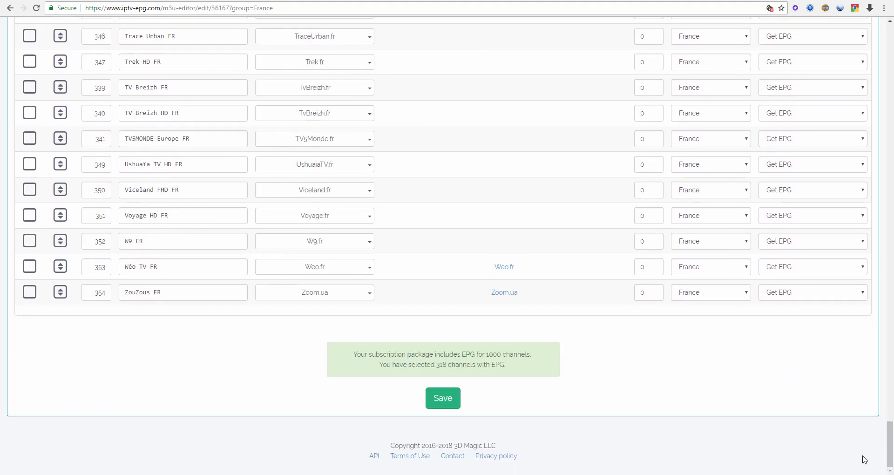
left_click(447, 398)
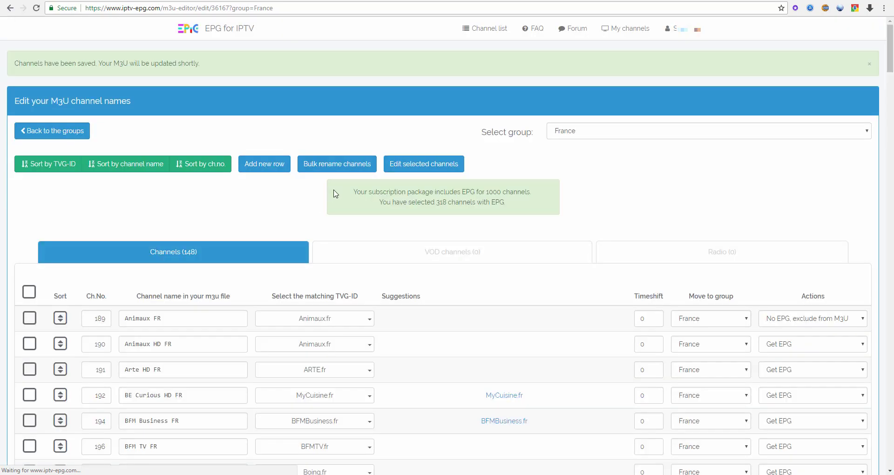
Switch the channel editor to the Germany group and scroll its list.
left_click(583, 132)
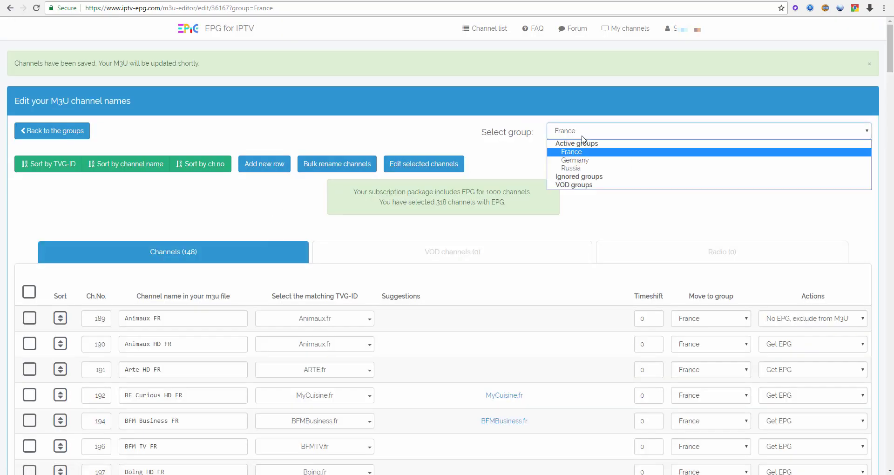
left_click(576, 160)
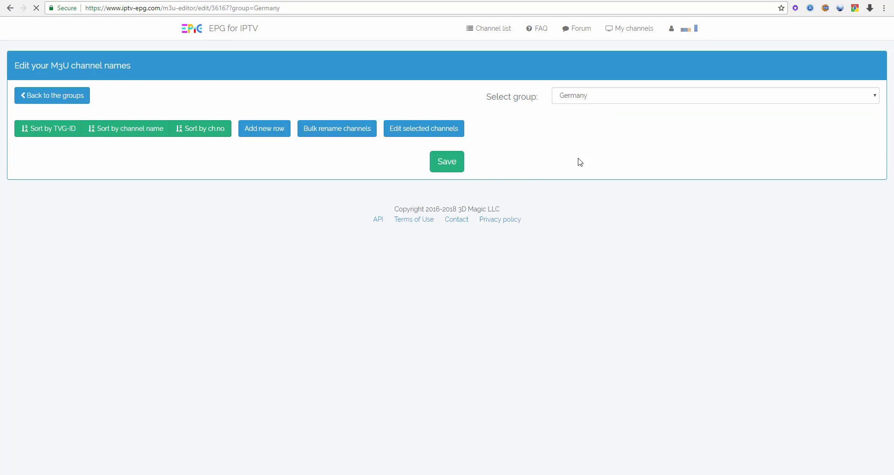
scroll(250, 251, "down", 1)
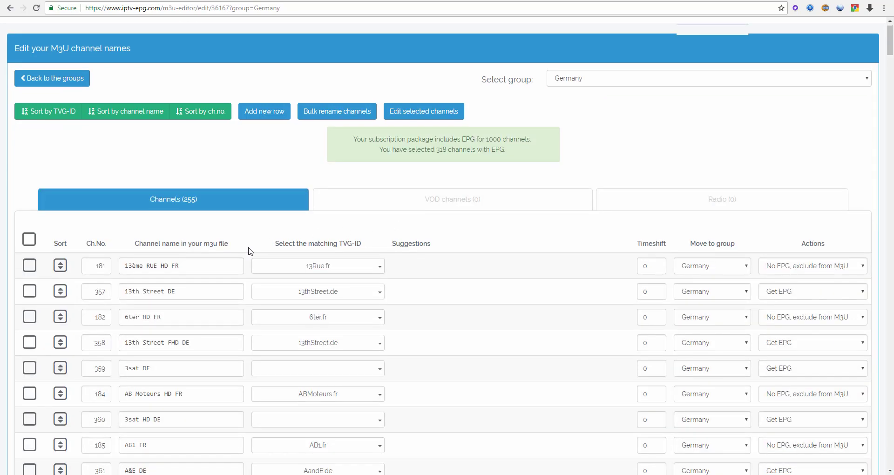
scroll(250, 251, "down", 3)
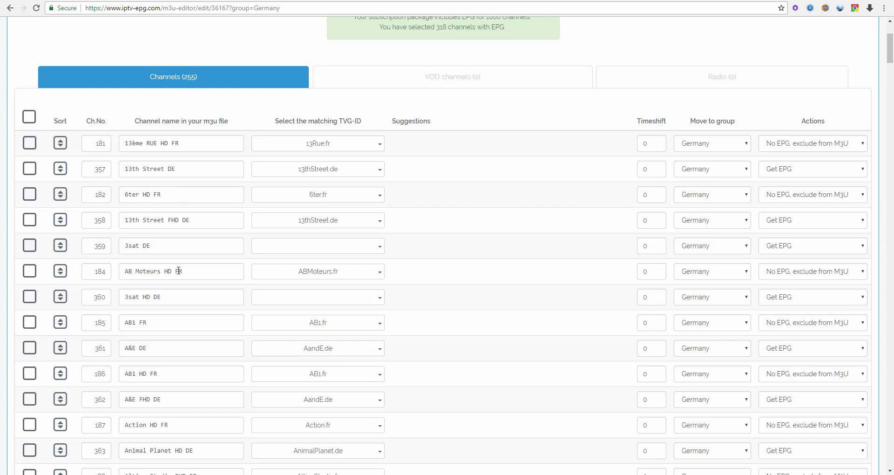
Check the moved AB Moteurs HD FR and 6ter HD FR channels in Germany's list.
left_click_drag(188, 270, 154, 268)
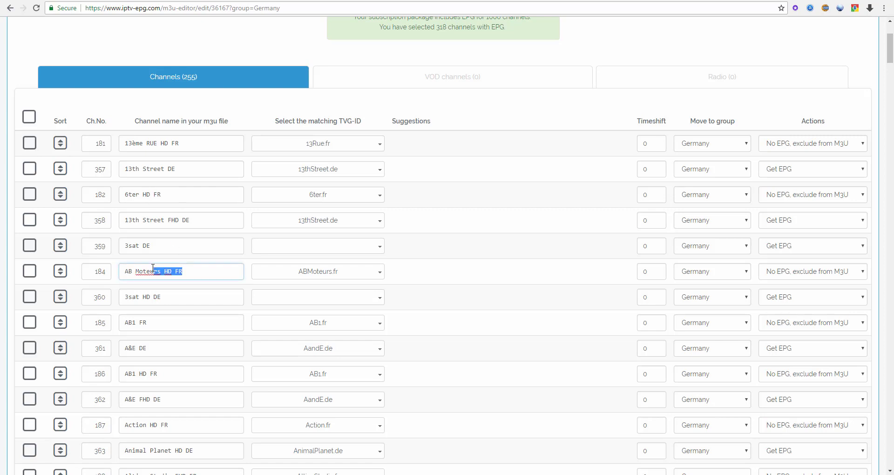
left_click_drag(177, 189, 134, 142)
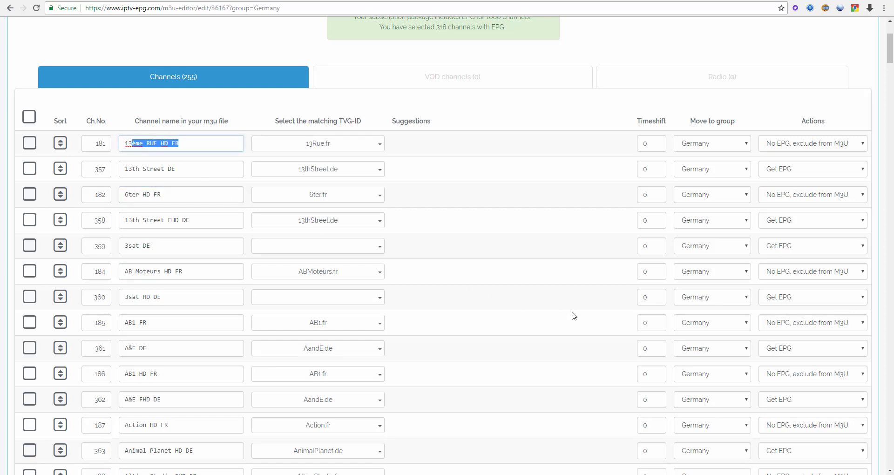
scroll(569, 315, "down", 18)
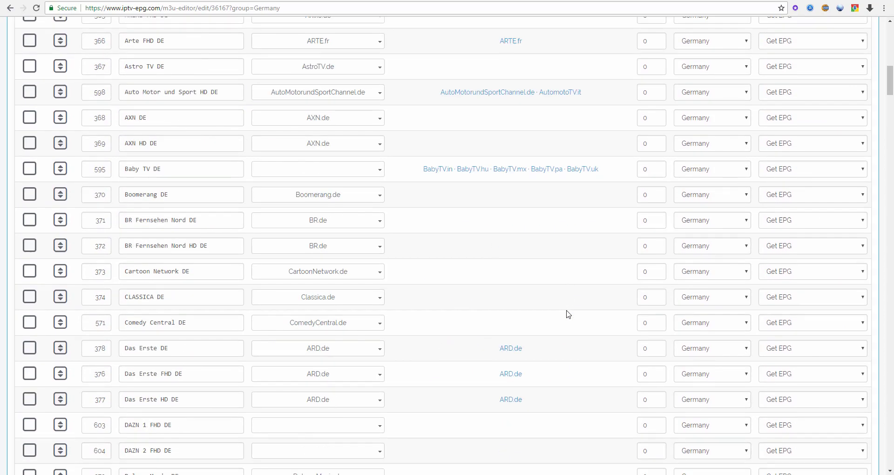
left_click_drag(890, 101, 889, 124)
left_click_drag(892, 61, 890, 37)
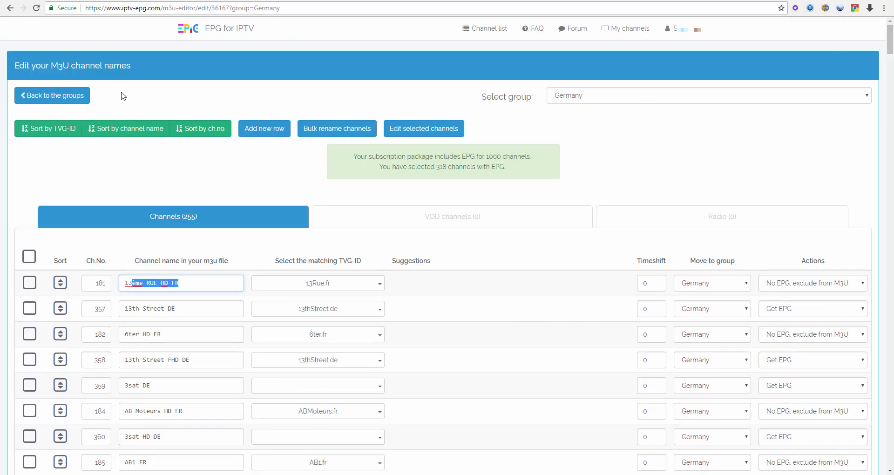